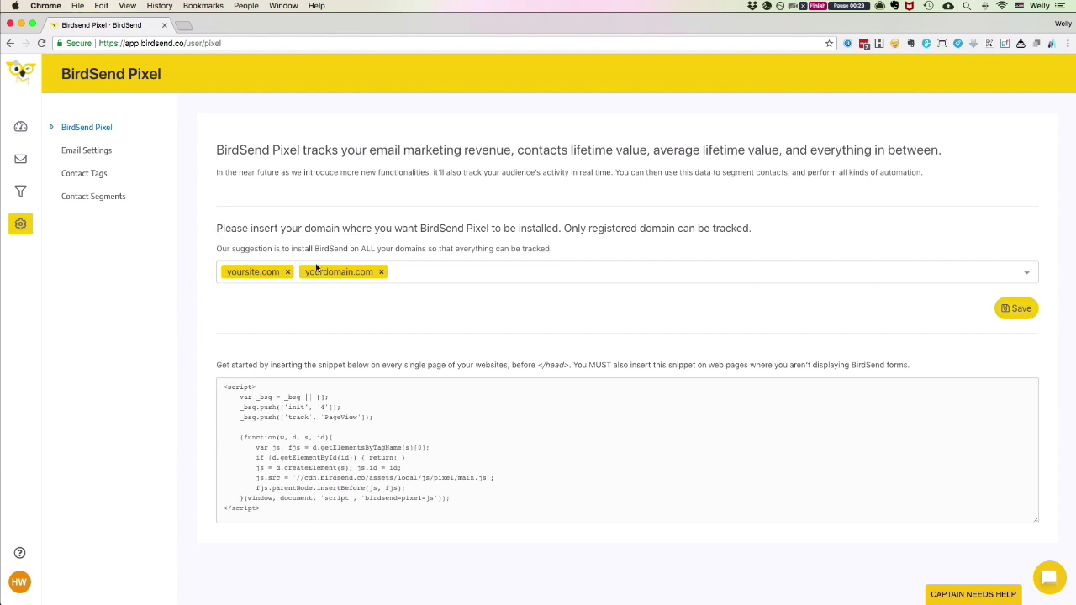
- Highlight the pixel installation notes, including that only registered domains are tracked
drag(216, 228, 603, 224)
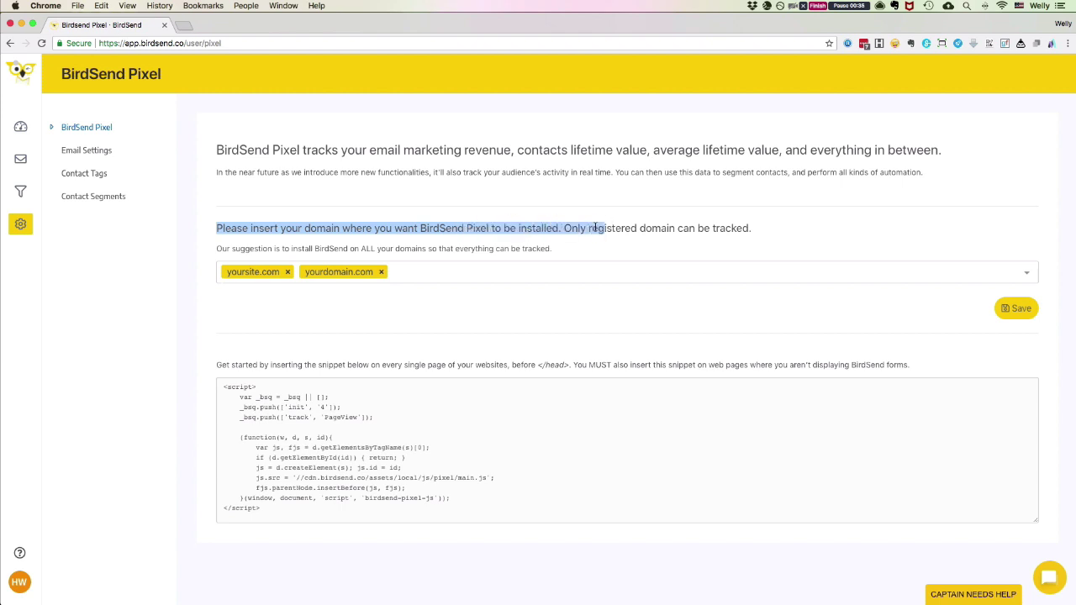
click(596, 228)
drag(566, 228, 789, 227)
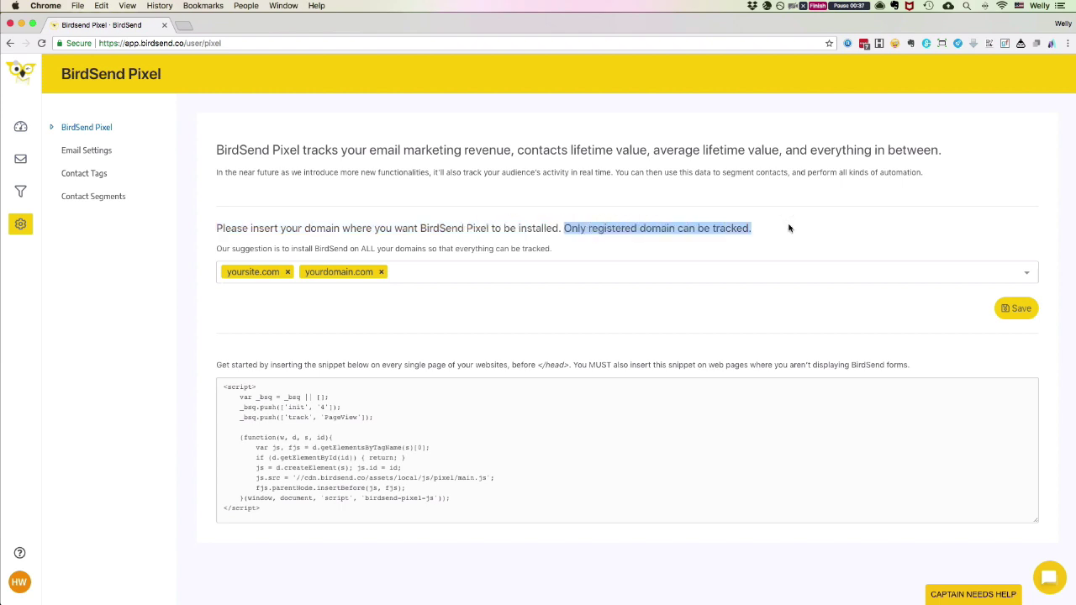
- Open and close the add-domain entry without adding one, then save the yoursite.com and yourdomain.com domain list
click(668, 316)
click(423, 276)
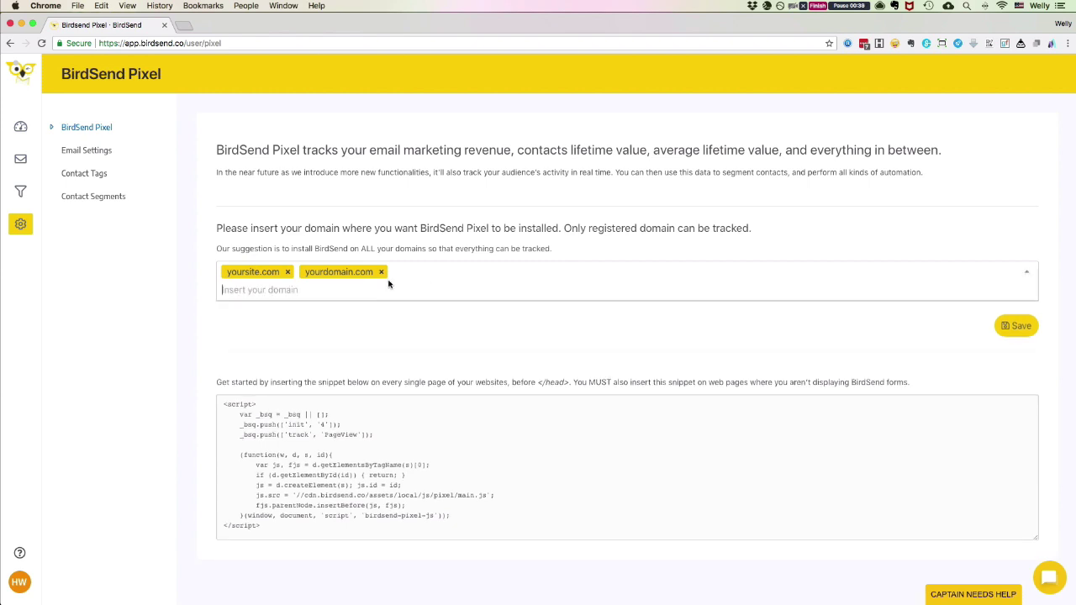
click(345, 320)
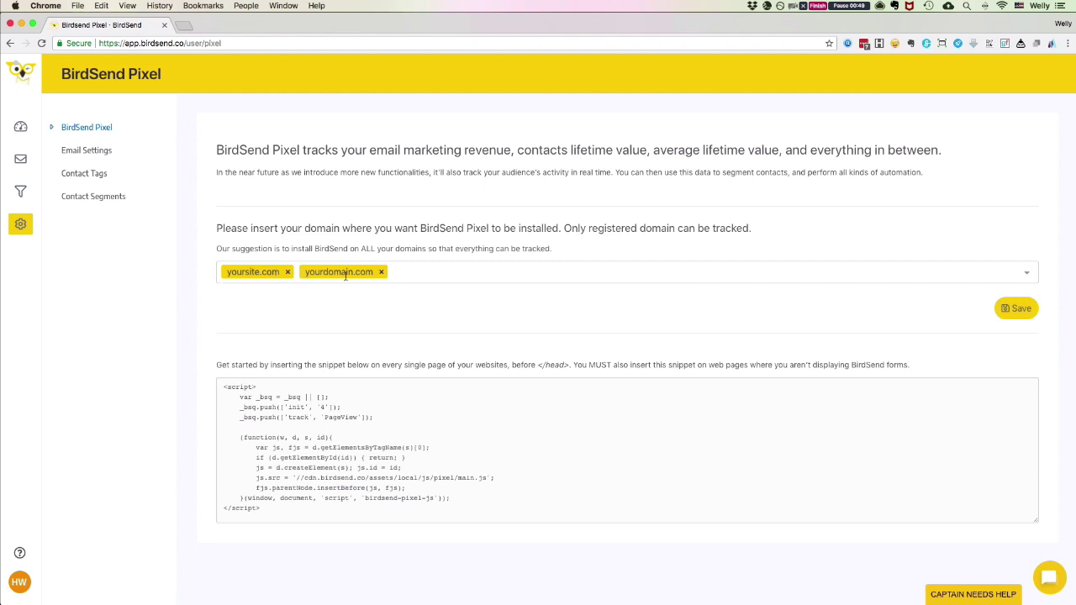
click(1023, 315)
mouse_move(627, 450)
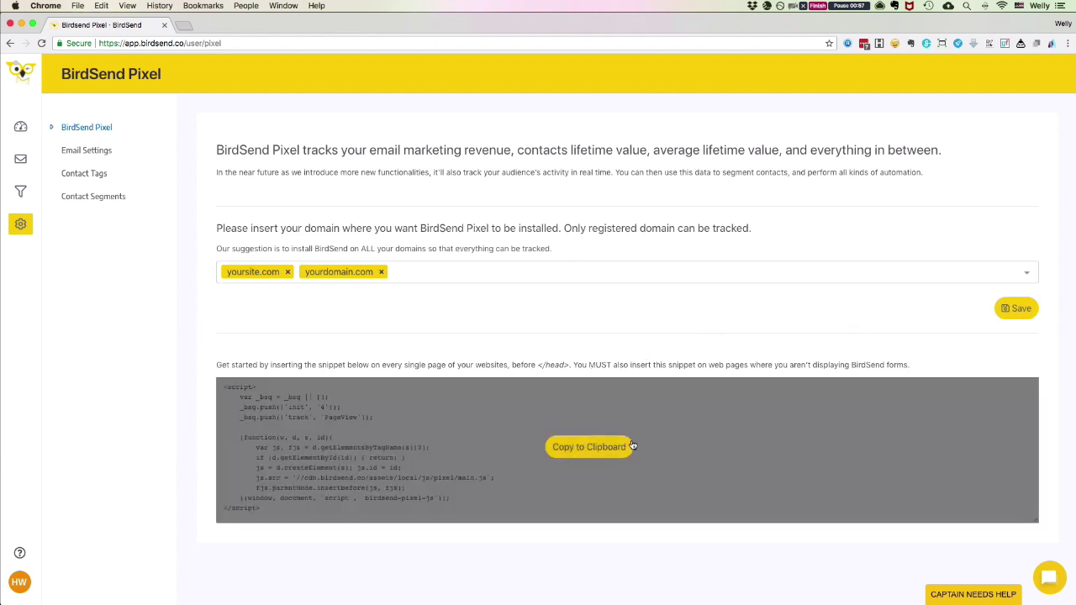
click(606, 451)
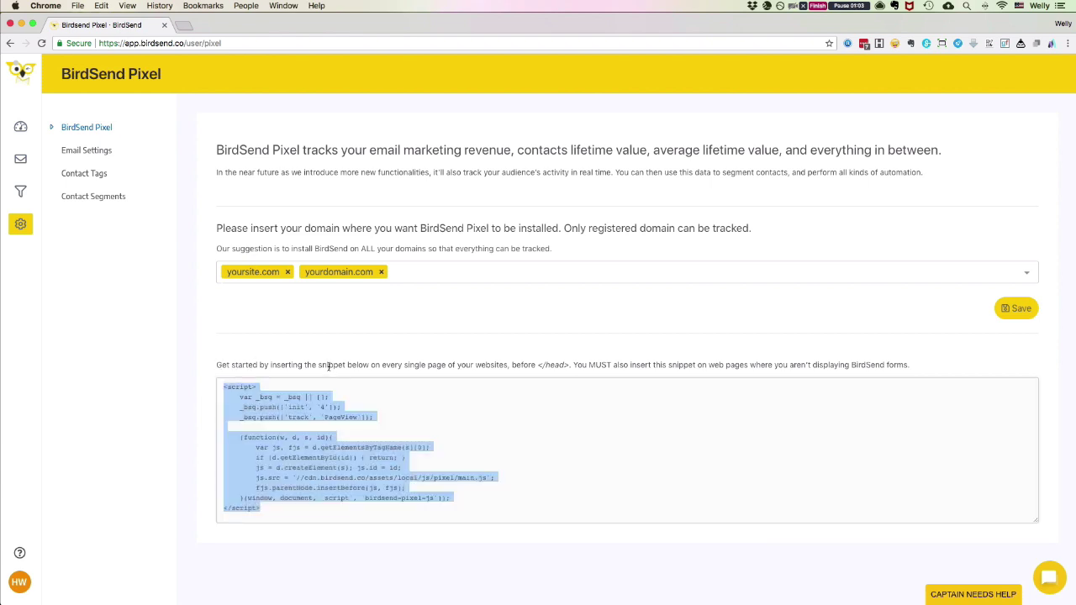
drag(404, 365, 506, 364)
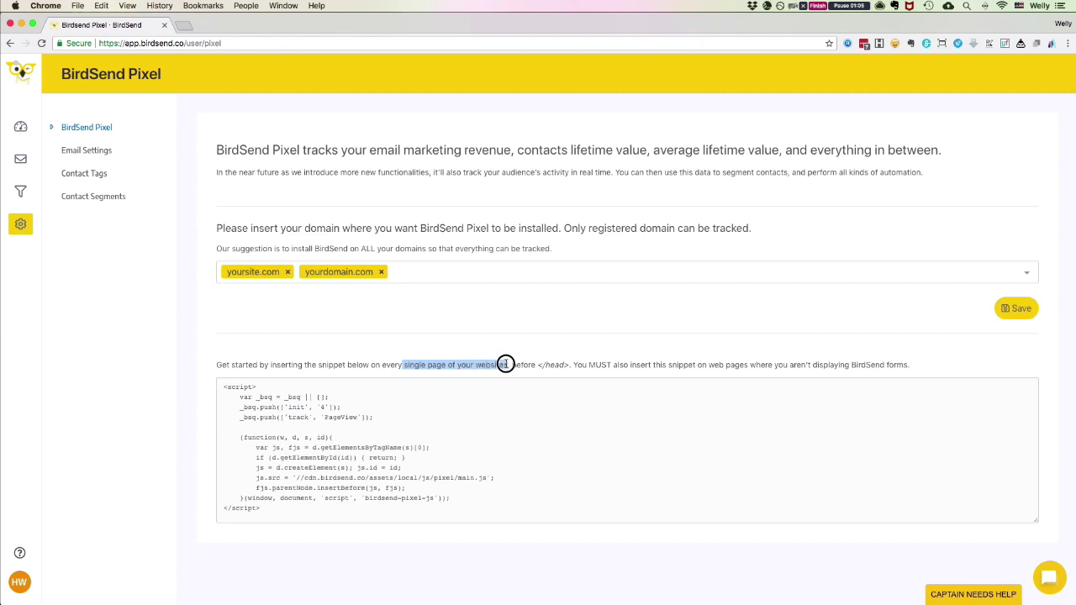
drag(512, 365, 573, 364)
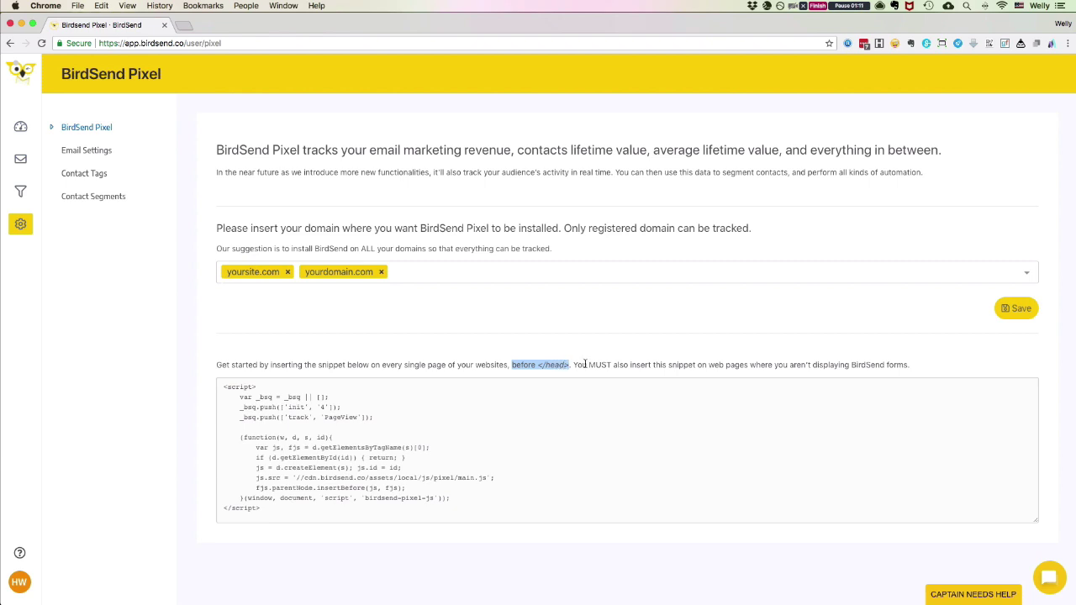
drag(575, 365, 941, 365)
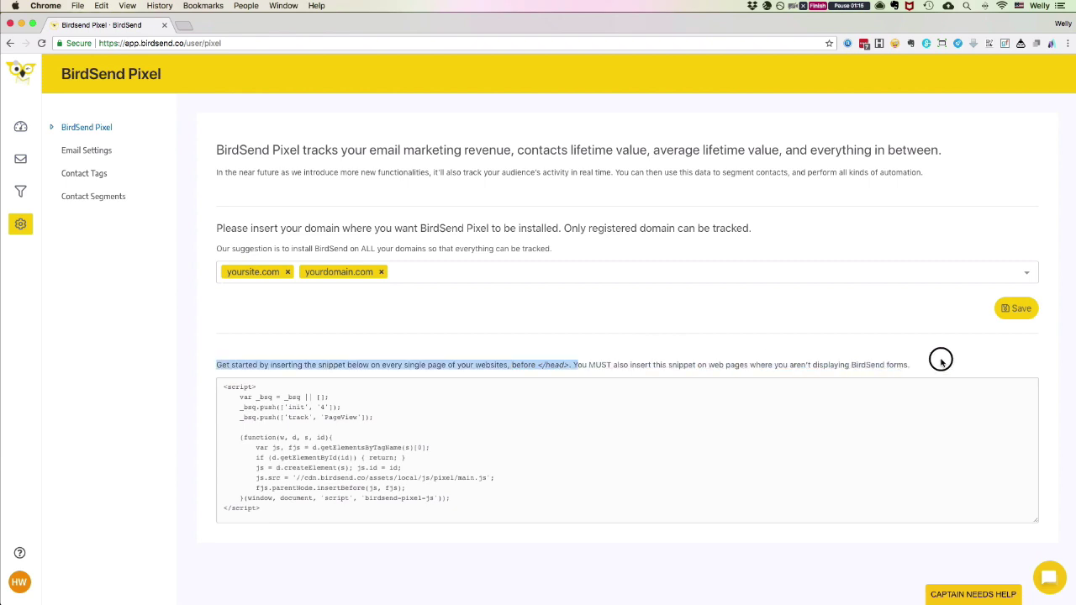
mouse_move(810, 423)
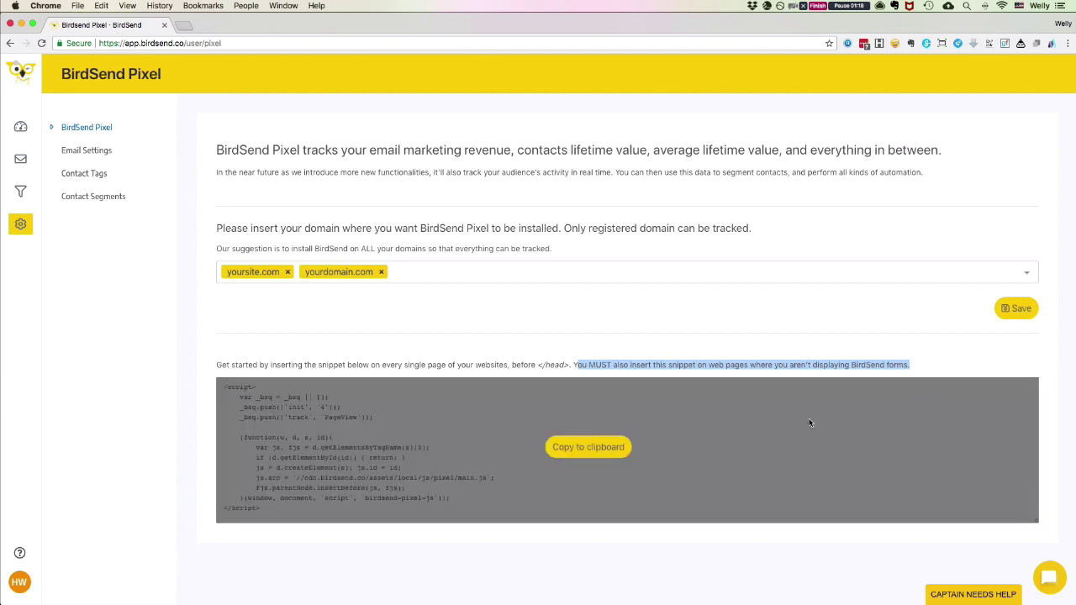
click(807, 420)
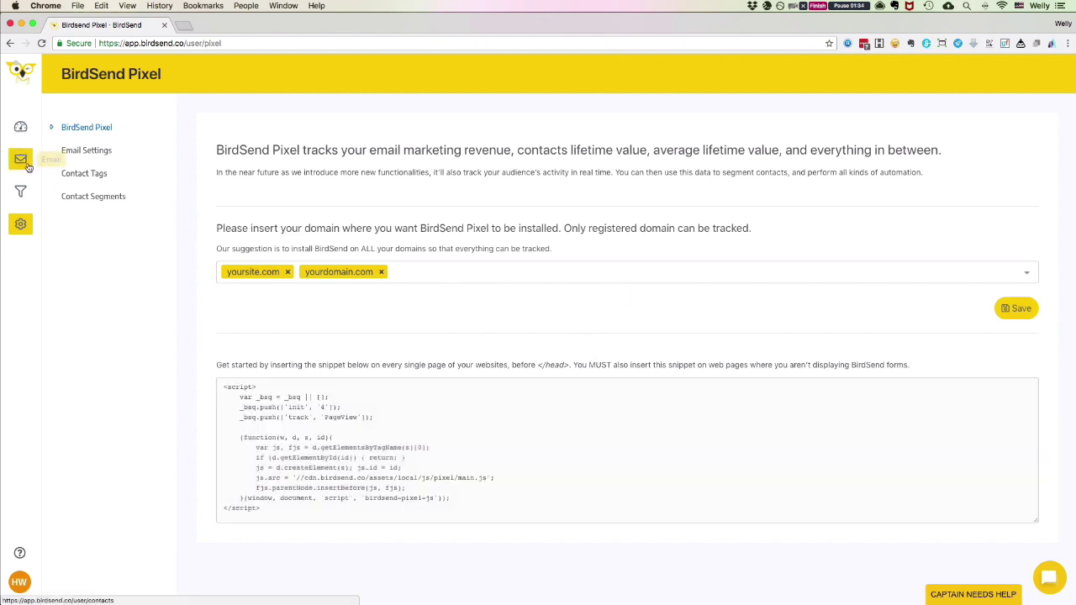
- Create a new conversion named 'demo conversion 2' from the Conversions list
click(23, 193)
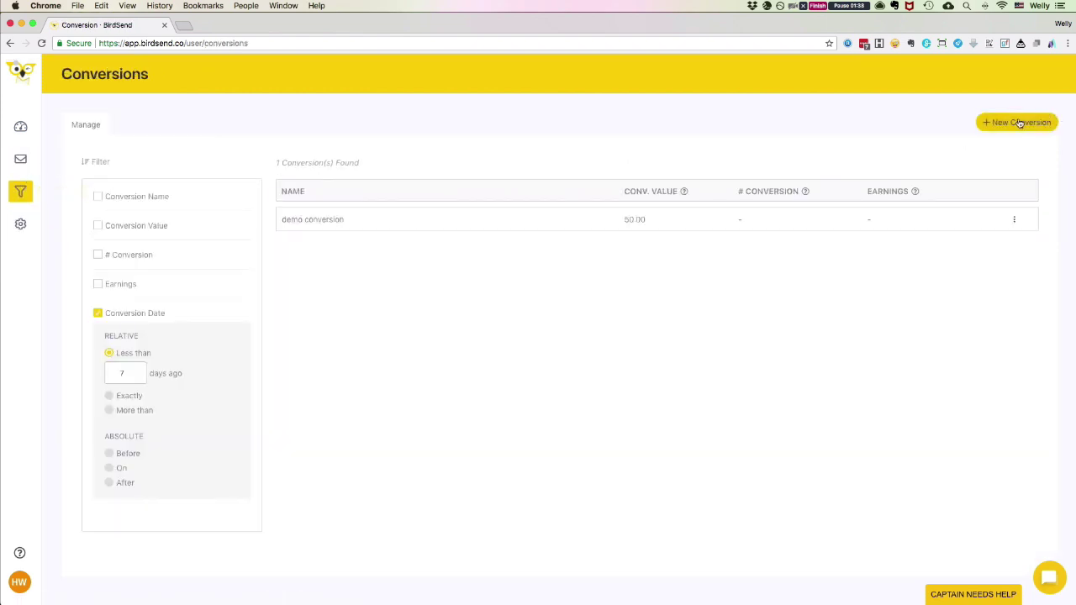
click(1020, 123)
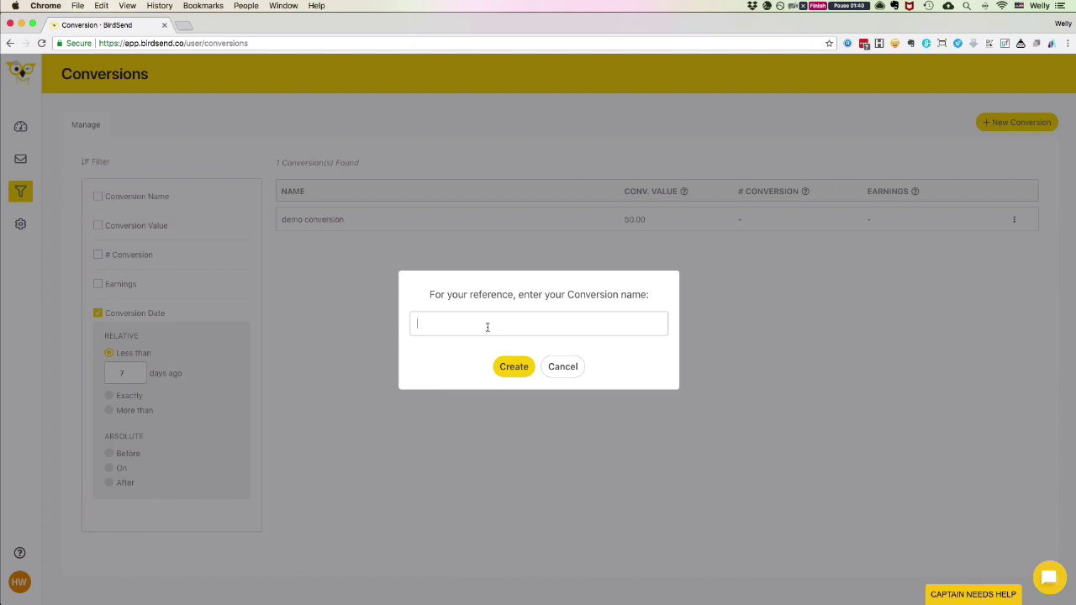
text(demo conversion 2)
key(Return)
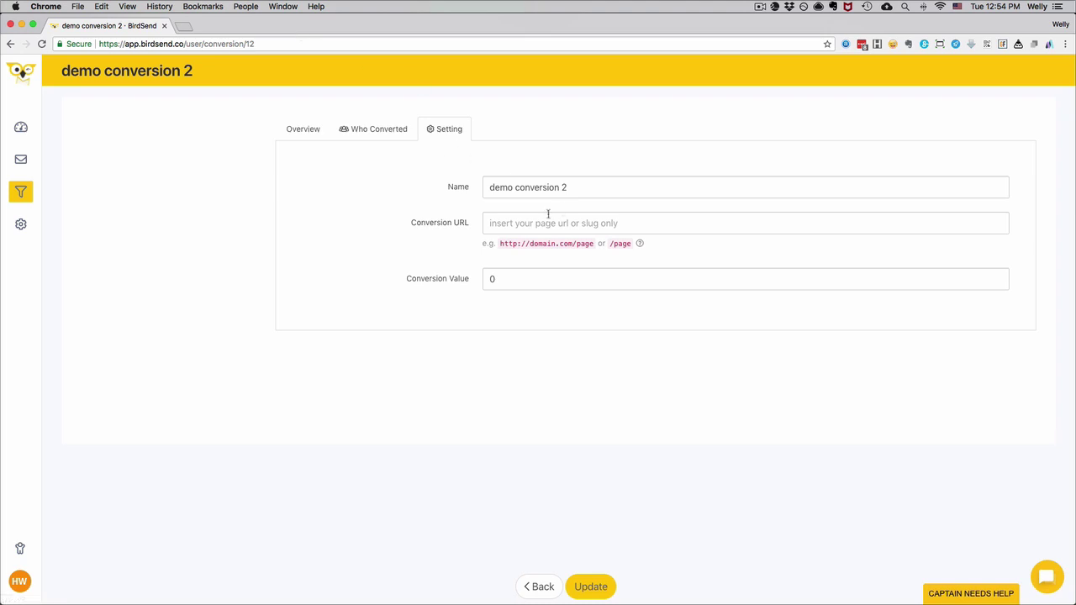
- Set the conversion URL to /thank-you and replace the 0 value with 100
click(508, 222)
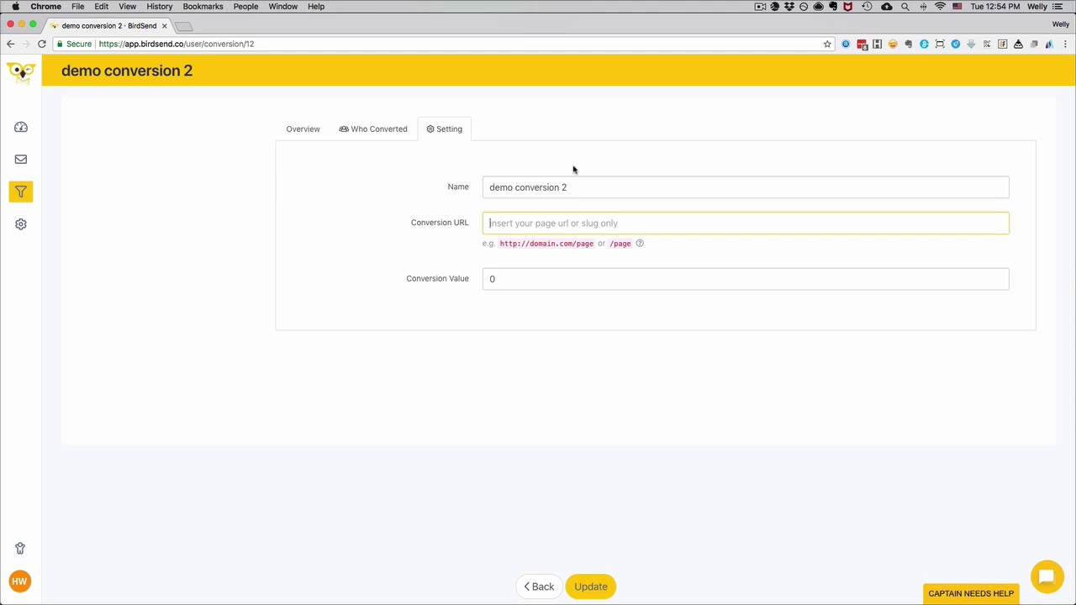
text(/thank-you)
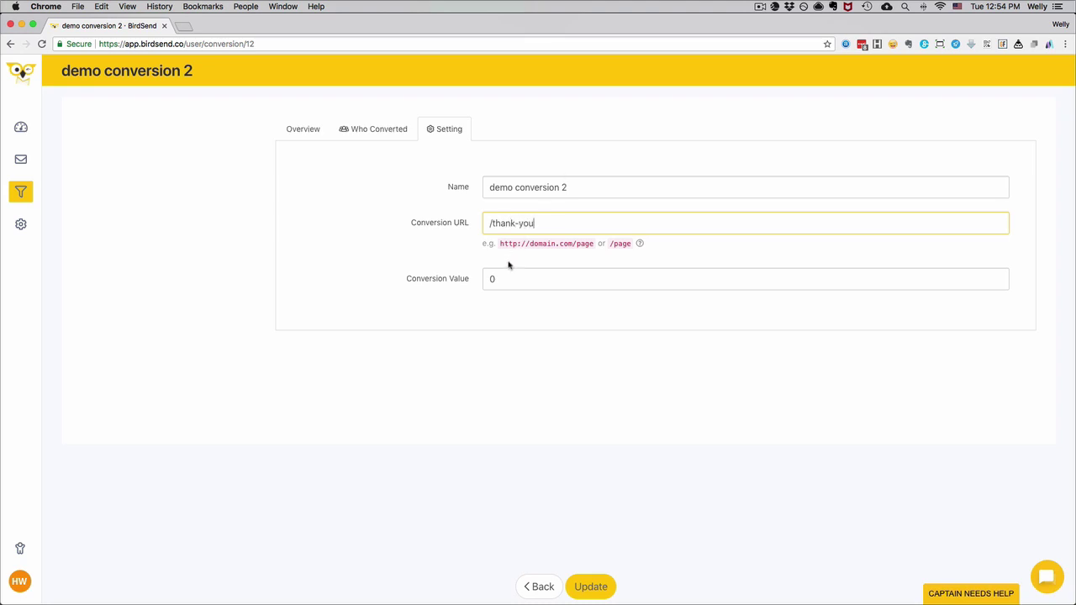
click(505, 278)
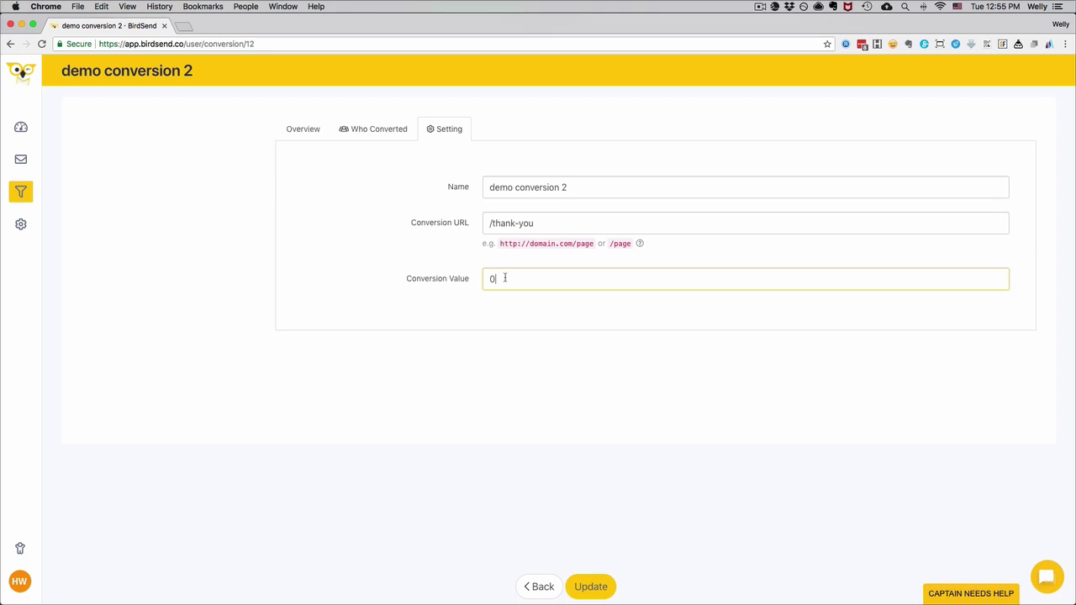
key(BackSpace)
text(100)
- Open BirdSend settings in a new tab and compare the Pixel page with the conversion settings
click(524, 311)
mouse_move(640, 244)
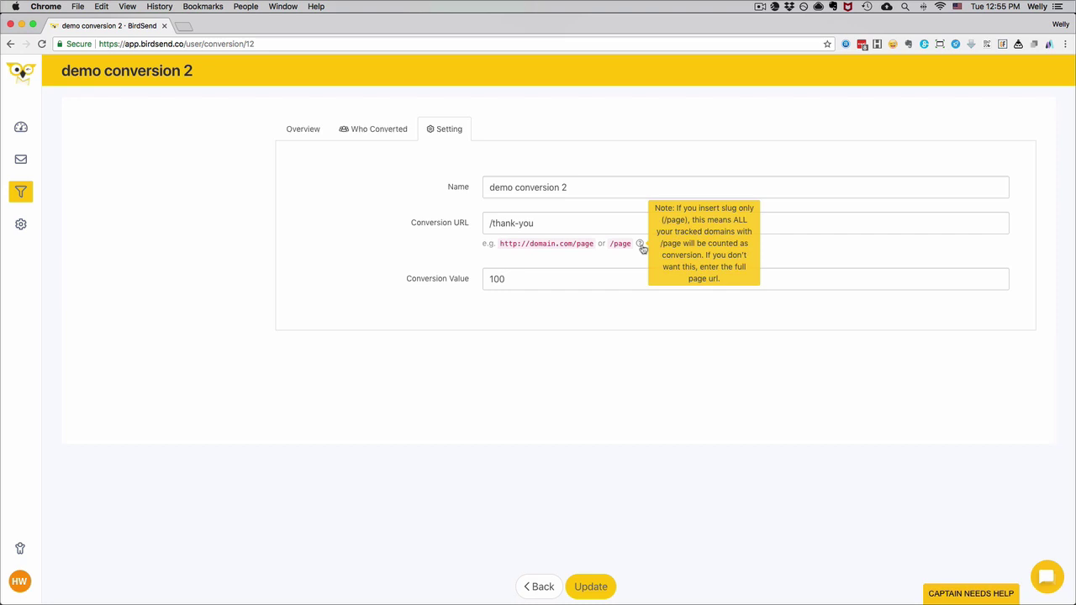
right_click(21, 225)
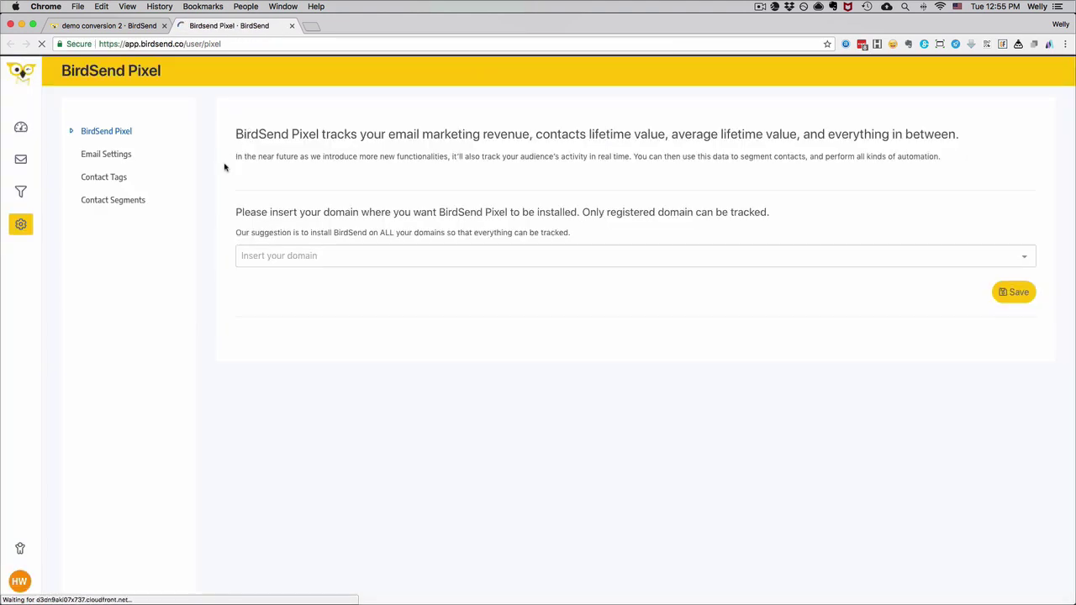
click(110, 155)
click(120, 136)
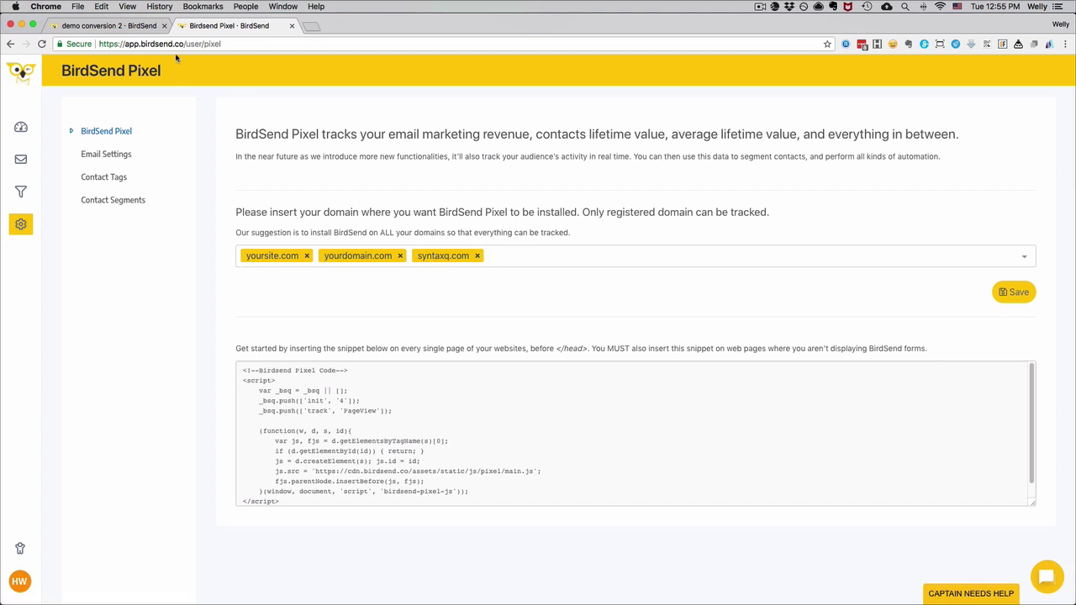
click(109, 26)
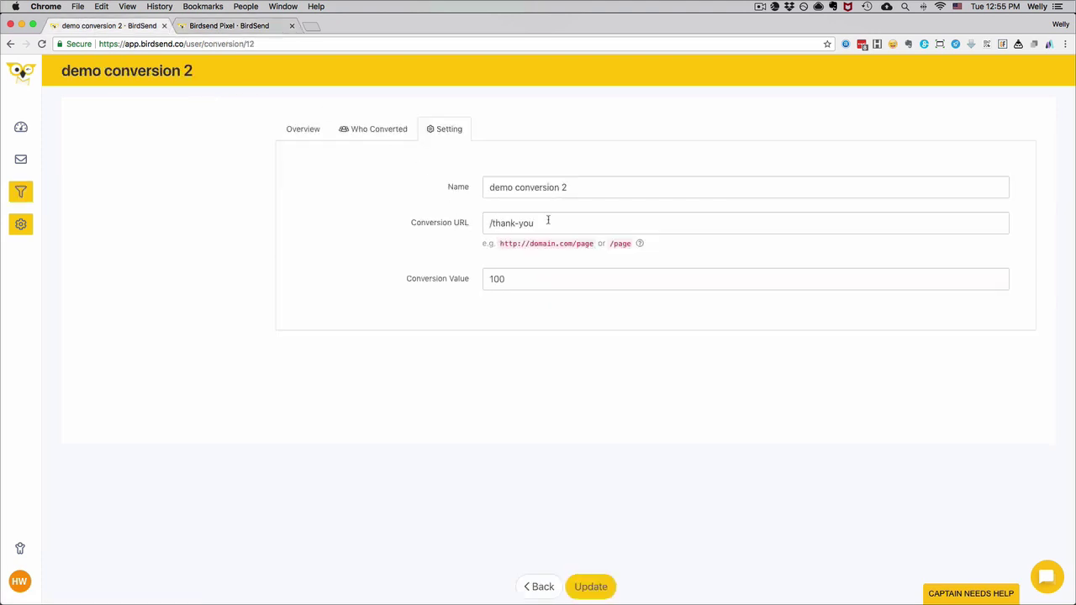
click(216, 26)
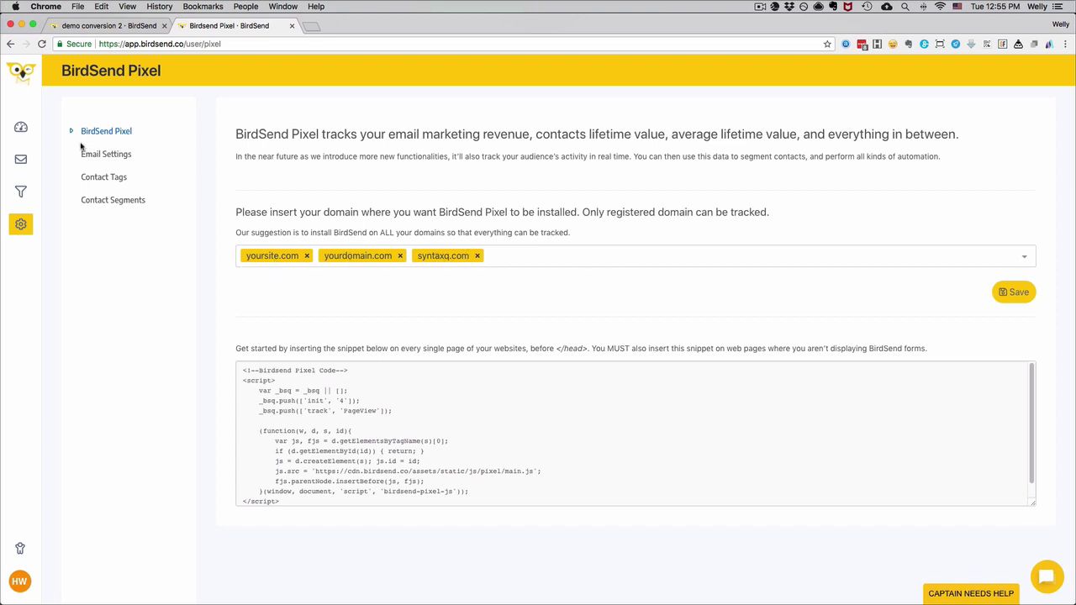
click(90, 30)
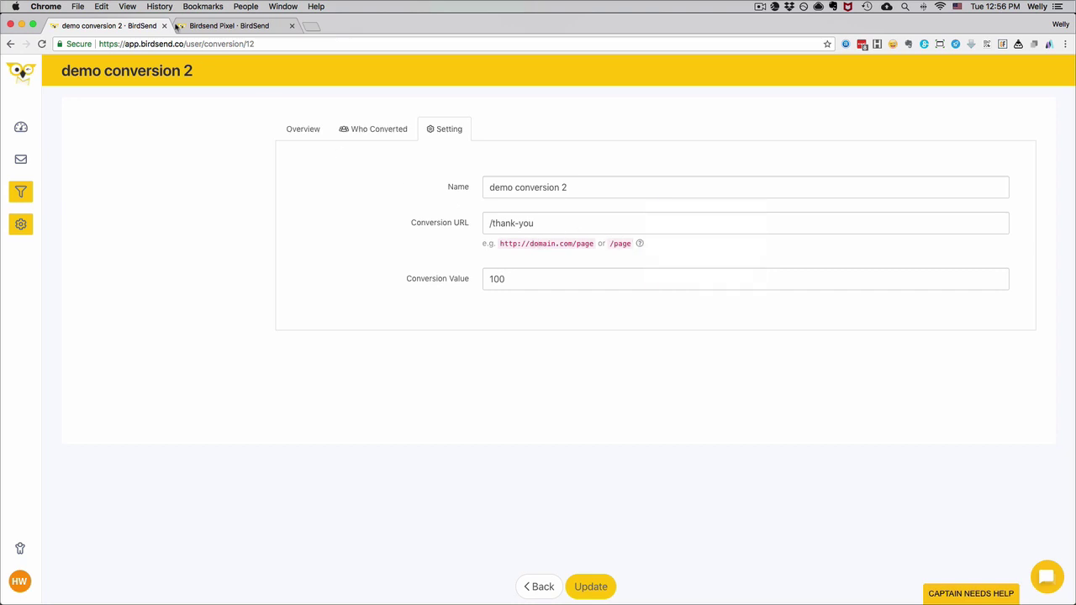
click(255, 28)
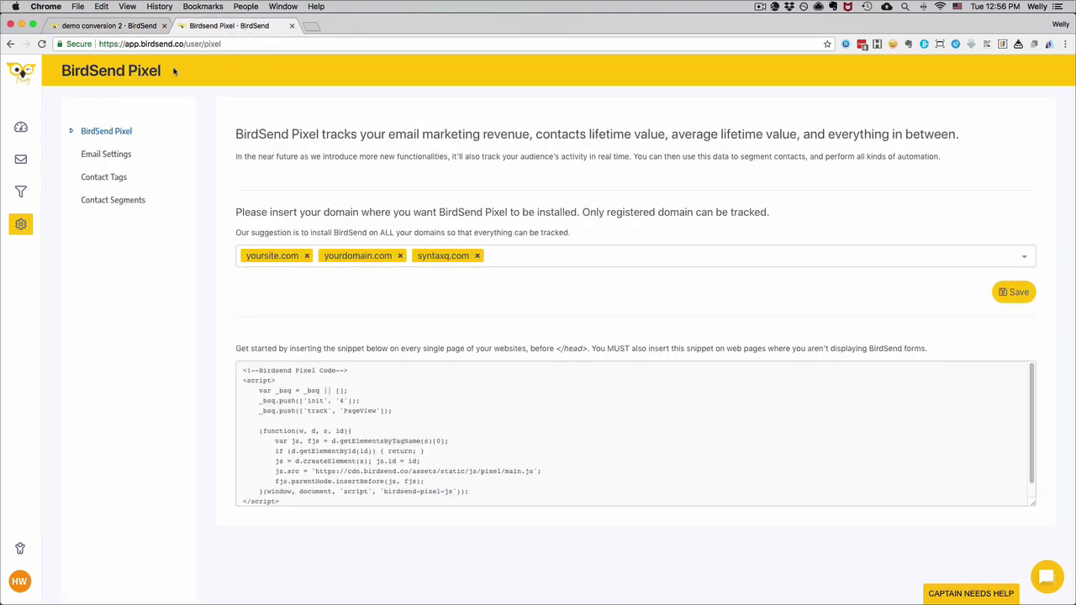
click(139, 26)
click(109, 26)
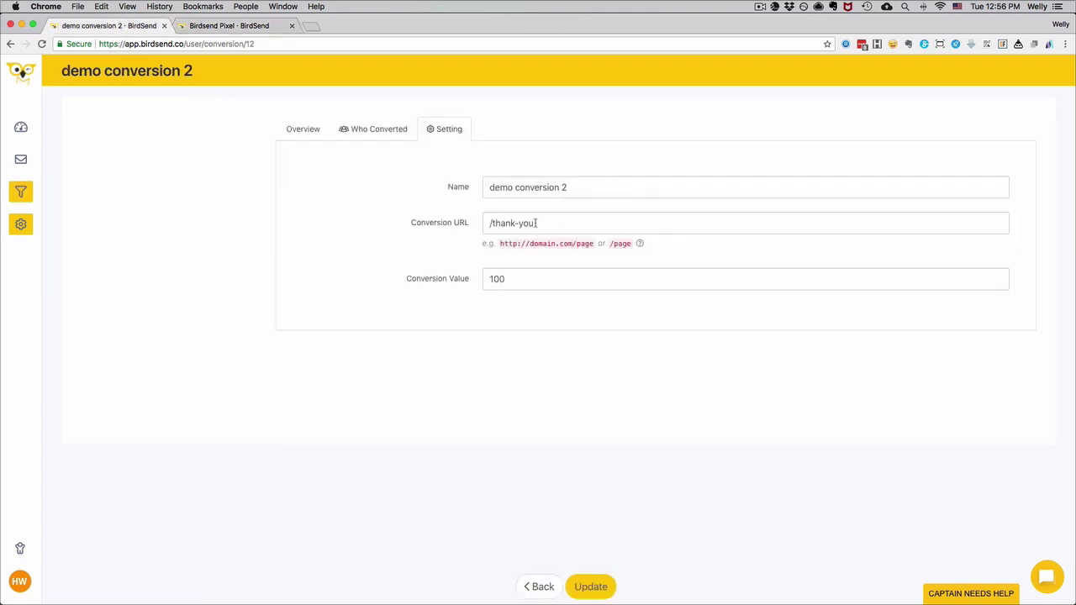
click(491, 223)
text(/)
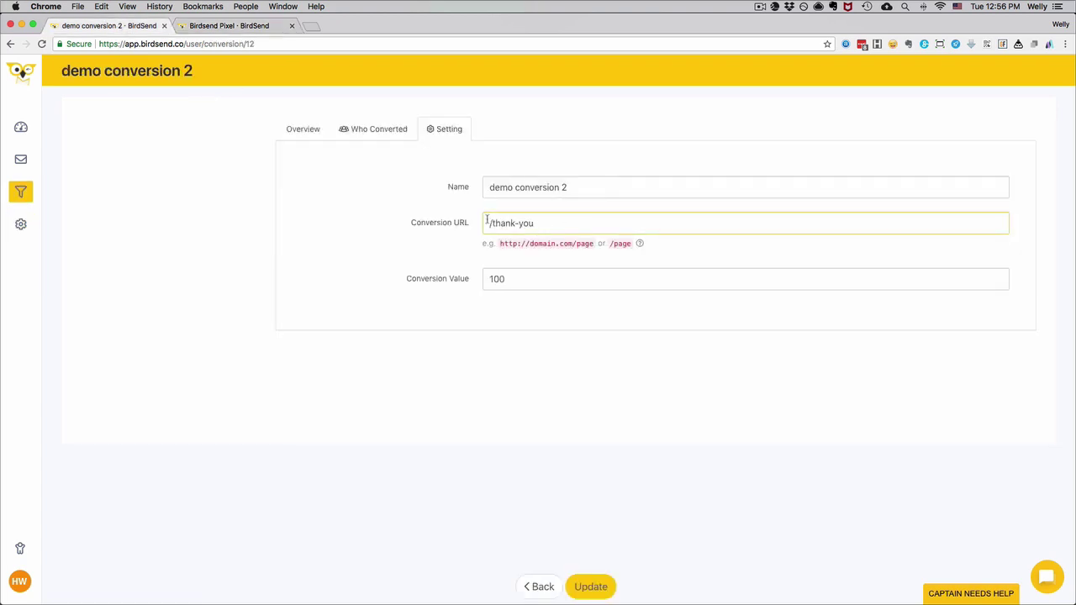
text(http://yourdomain.com)
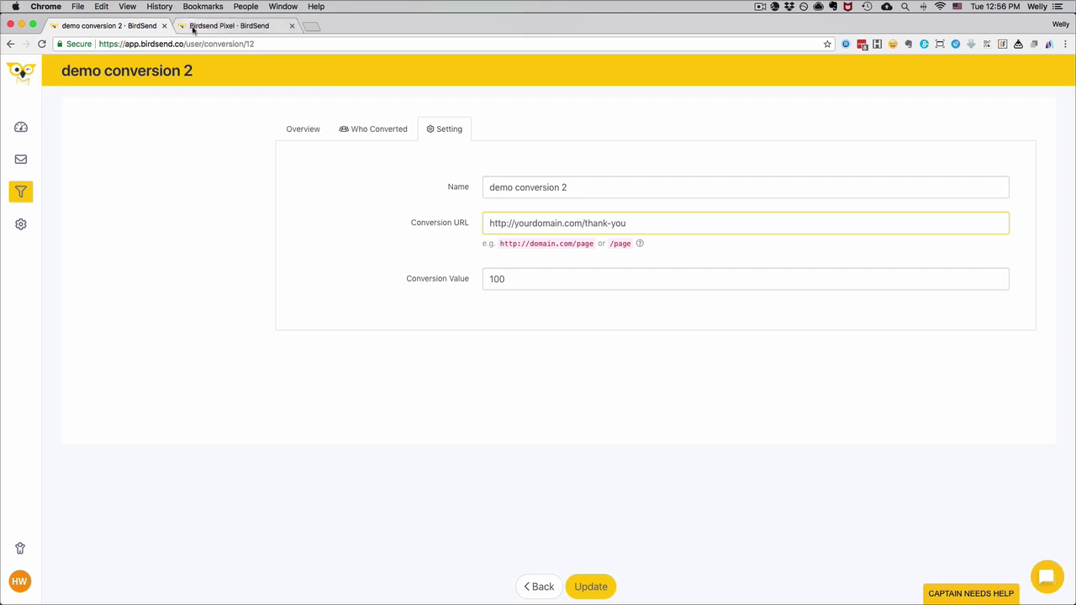
click(192, 27)
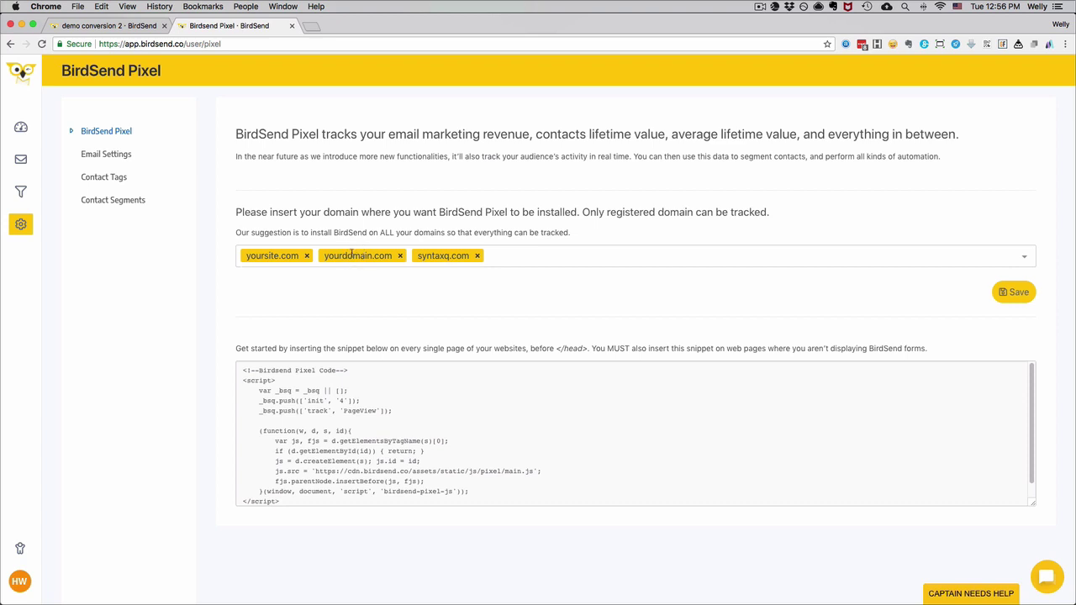
- Review the name and full thank-you URL, save demo conversion 2, and reopen it from the list
click(131, 24)
triple_click(556, 189)
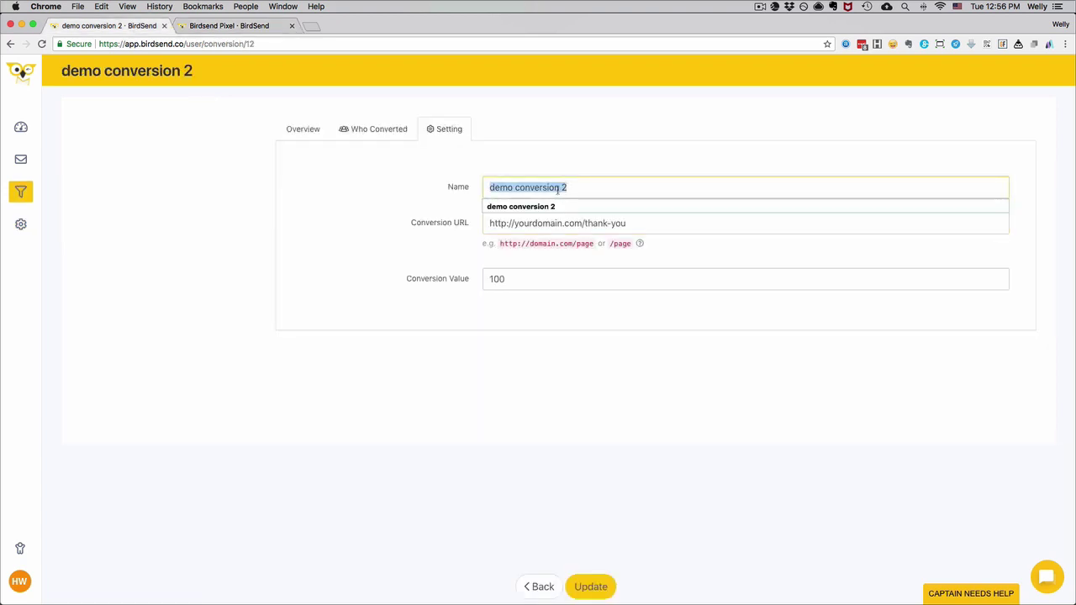
click(576, 189)
click(586, 223)
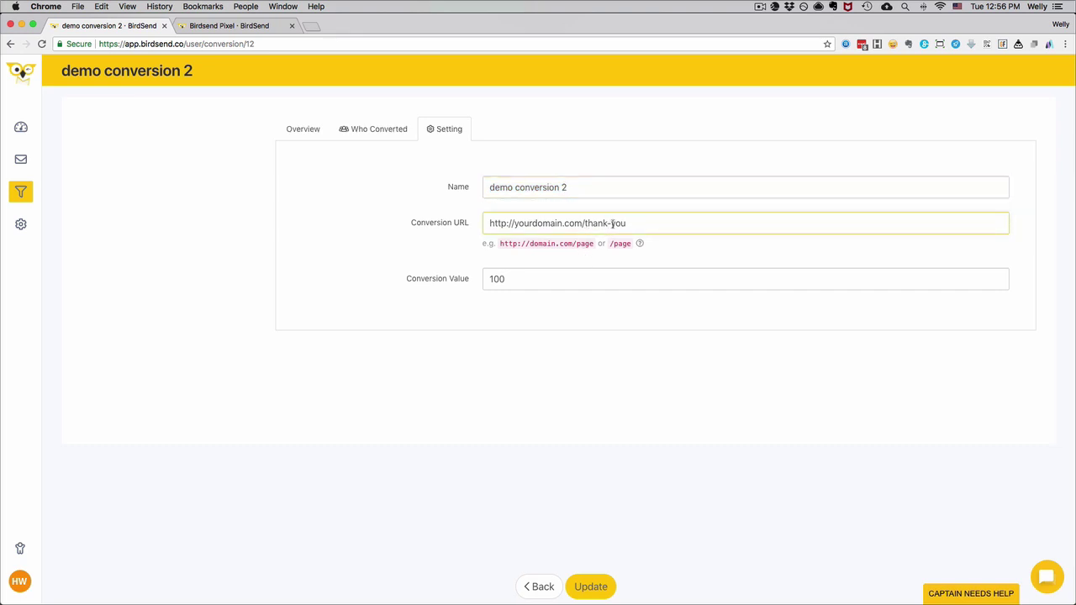
click(603, 477)
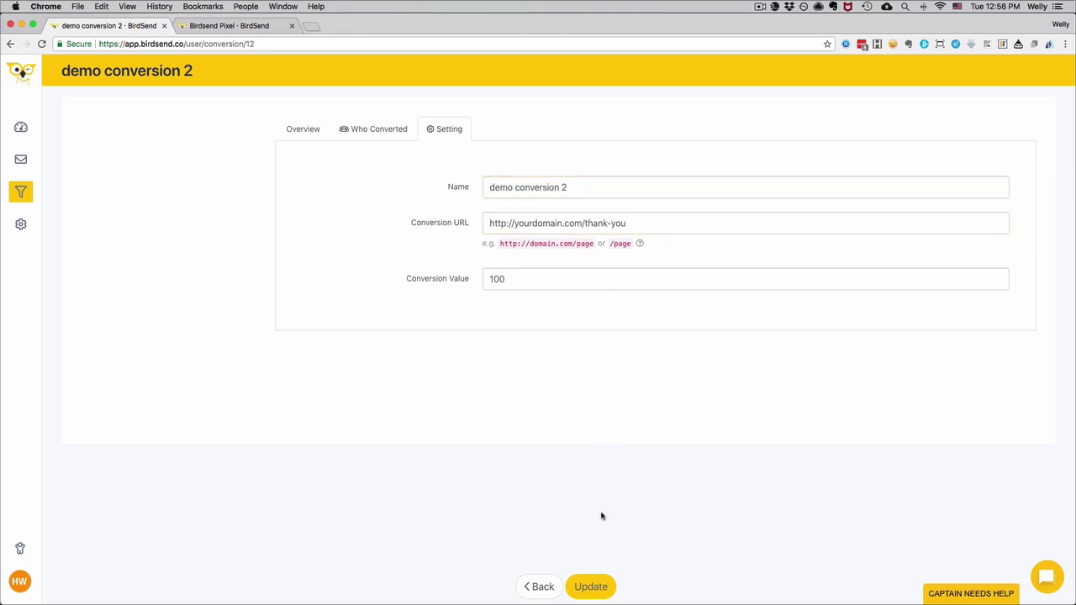
click(590, 588)
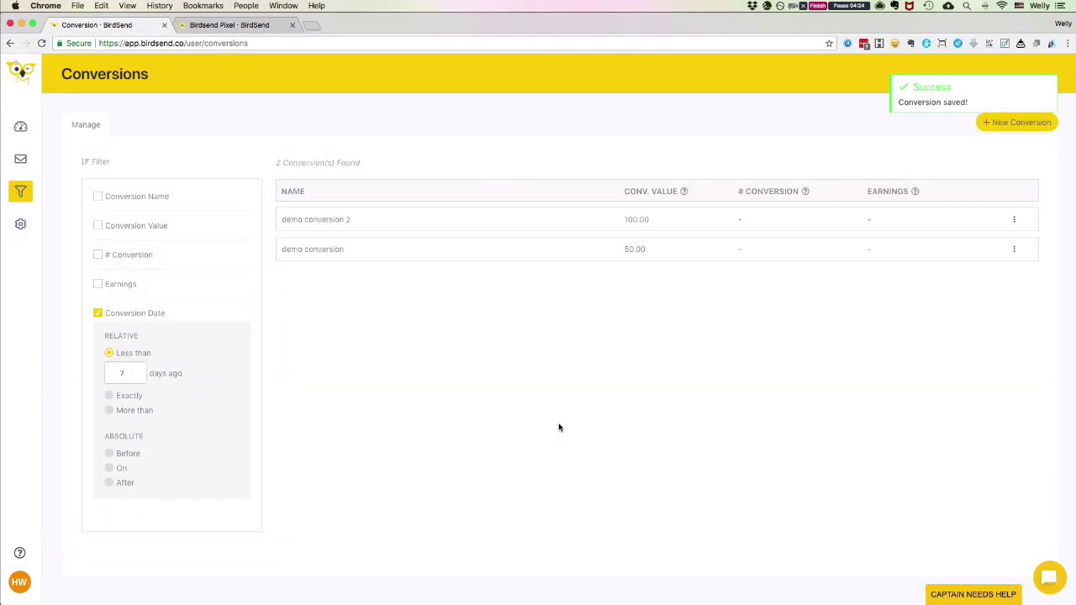
click(311, 220)
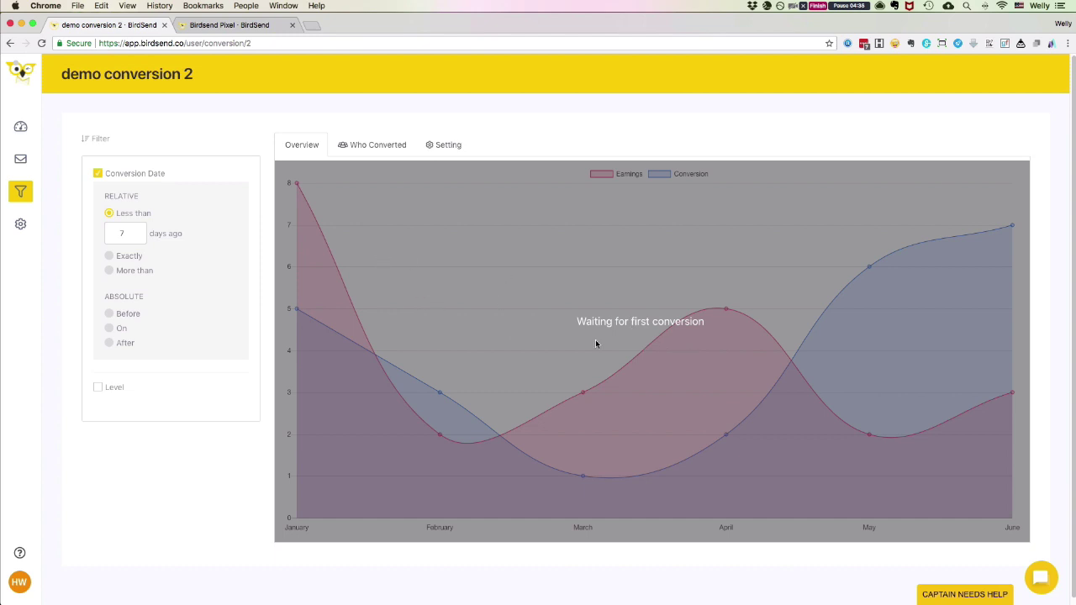
- View Who Converted, then set the overview date filter to 30 days and then 7 days
click(392, 146)
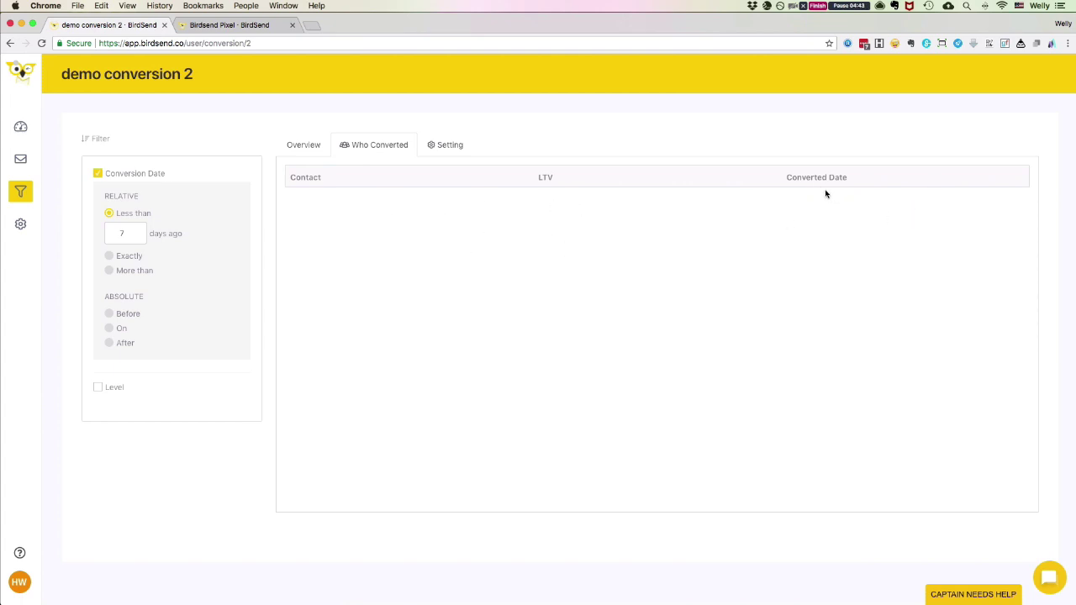
click(284, 152)
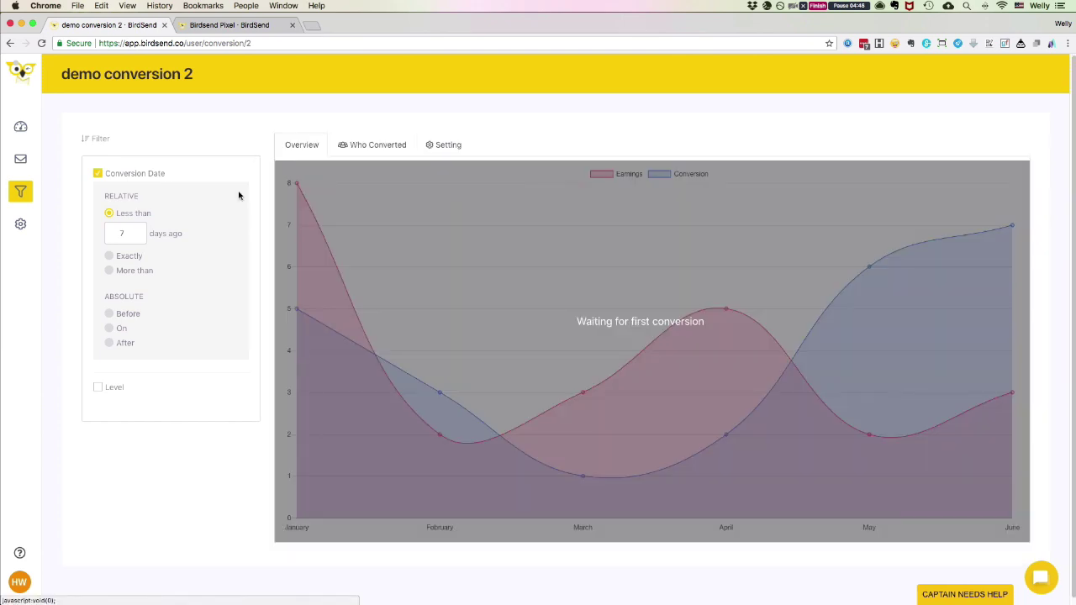
mouse_move(124, 233)
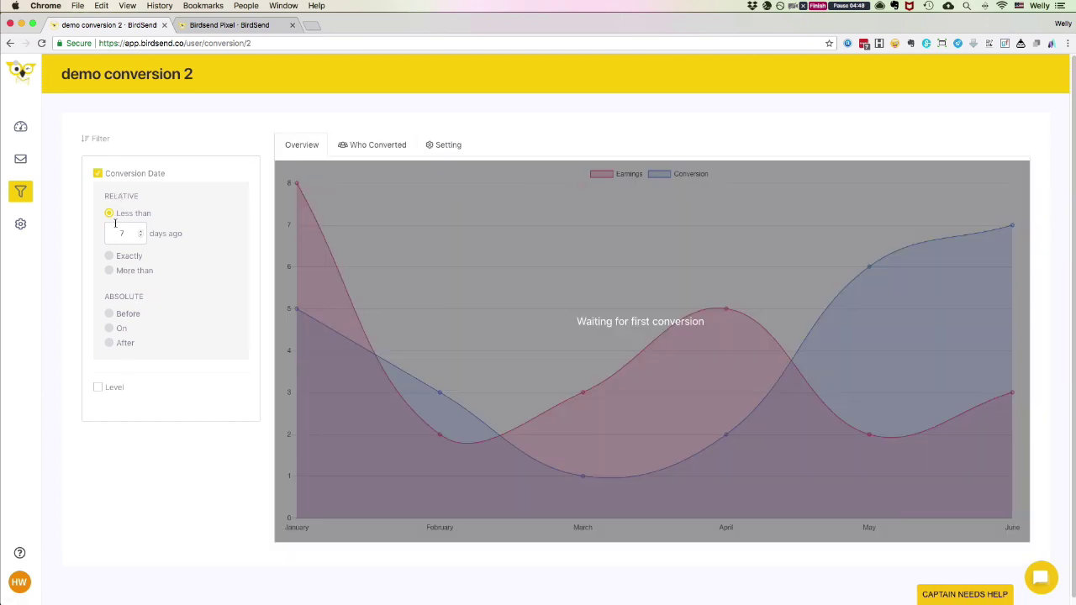
click(115, 231)
text(30)
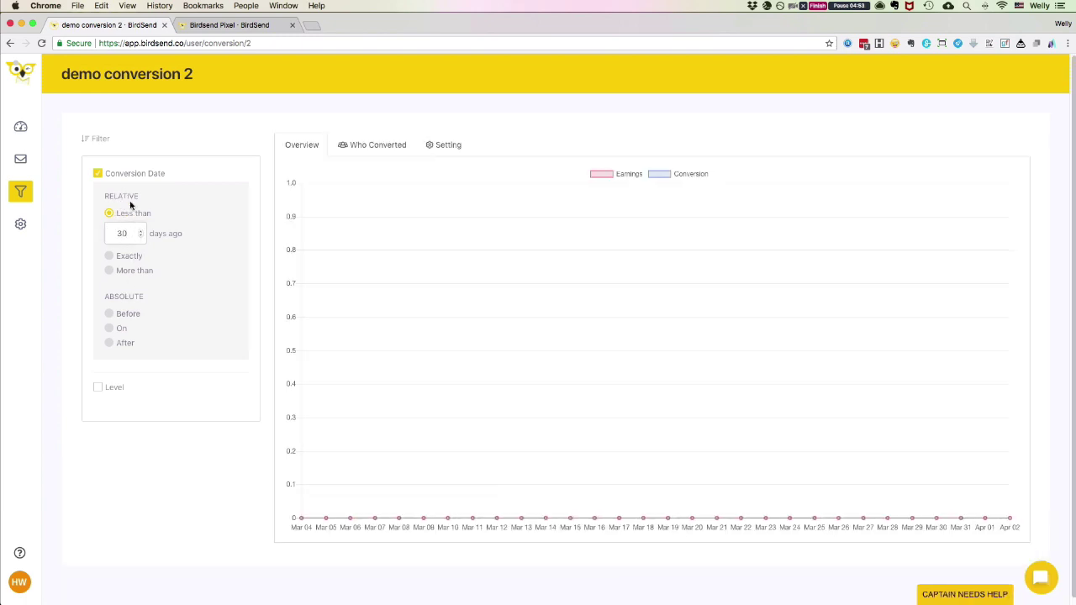
double_click(124, 234)
text(7)
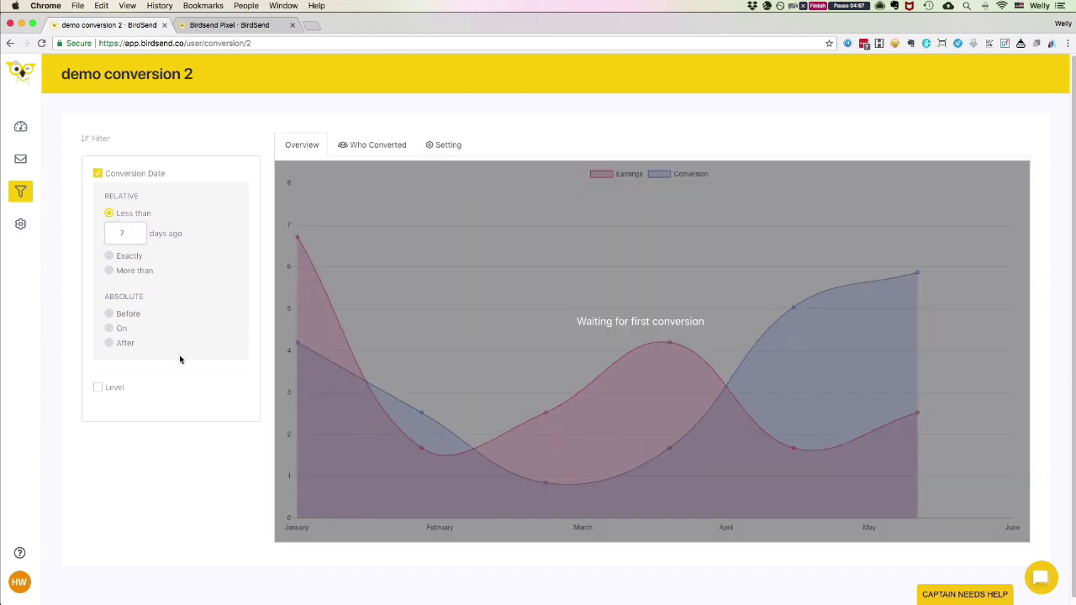
- Filter the chart by Level, trying Sequence 'test sequence 2' before switching to Tag and opening the tag list
click(99, 389)
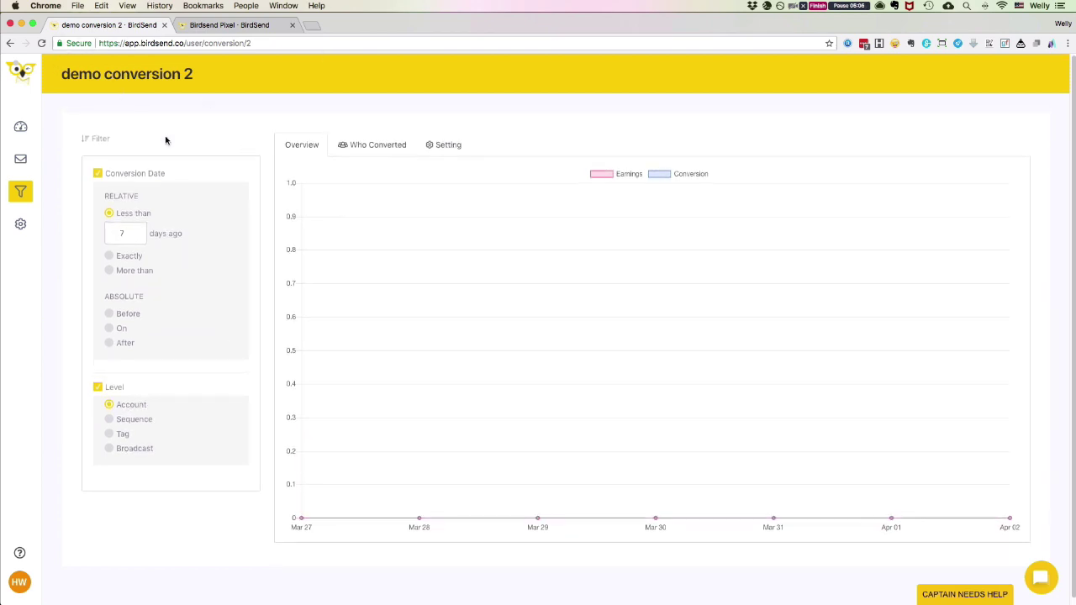
click(110, 420)
click(129, 439)
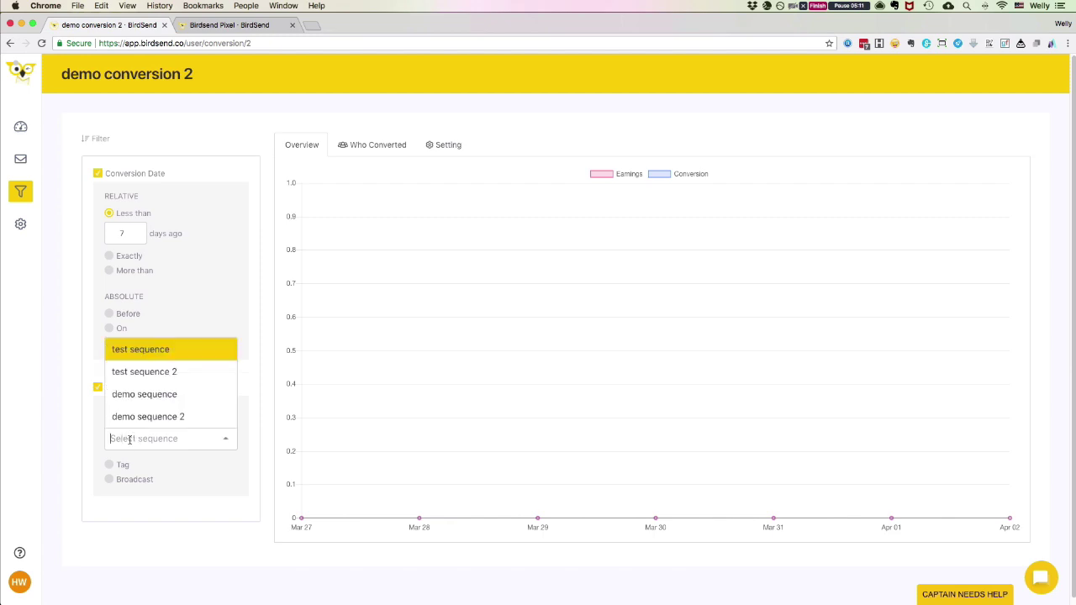
click(142, 377)
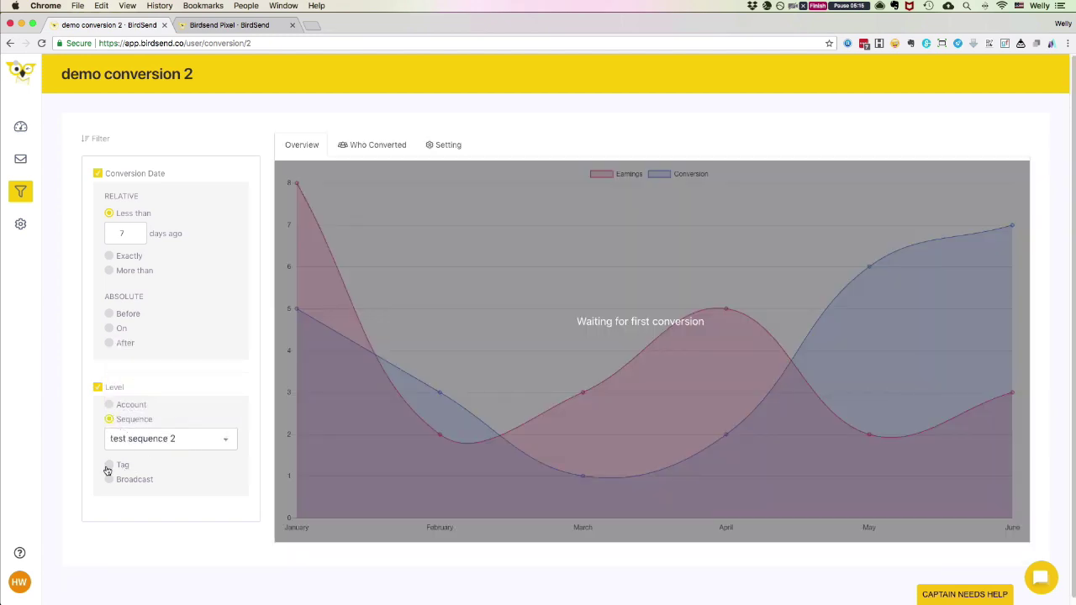
click(109, 465)
click(147, 453)
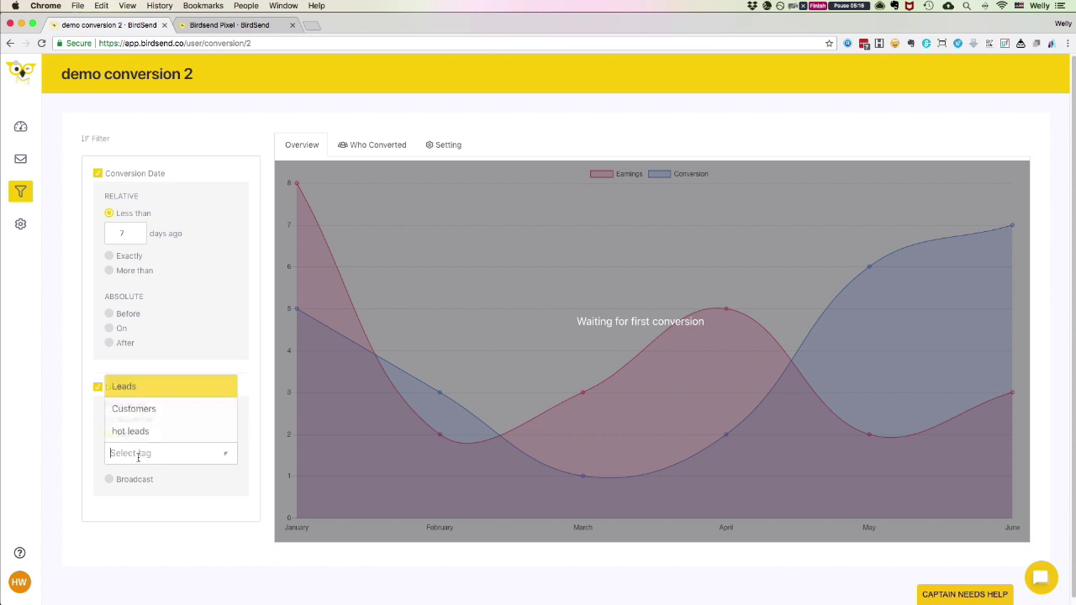
click(145, 380)
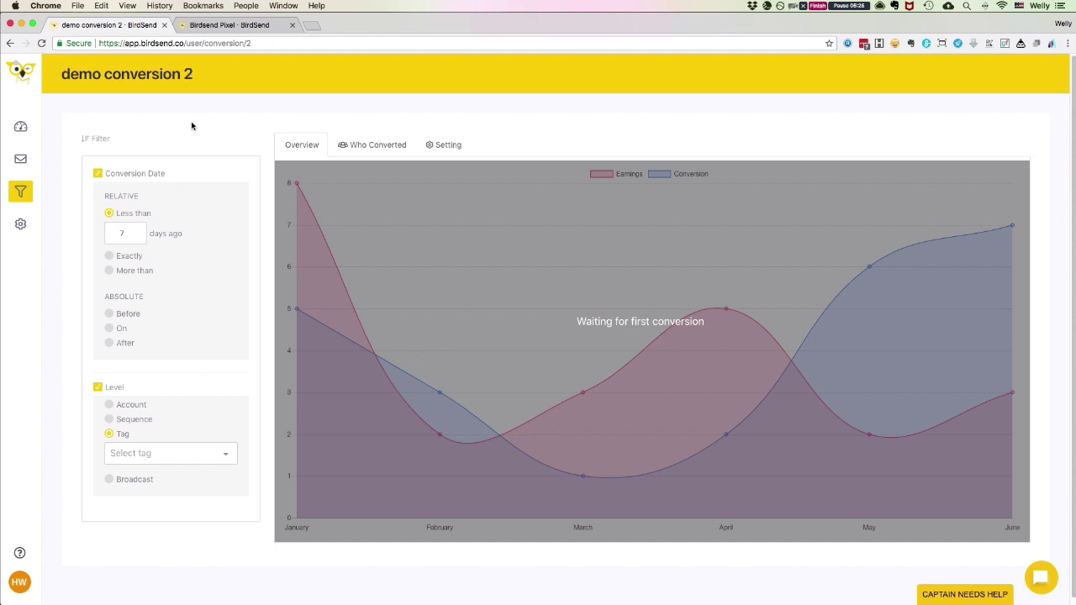
click(123, 454)
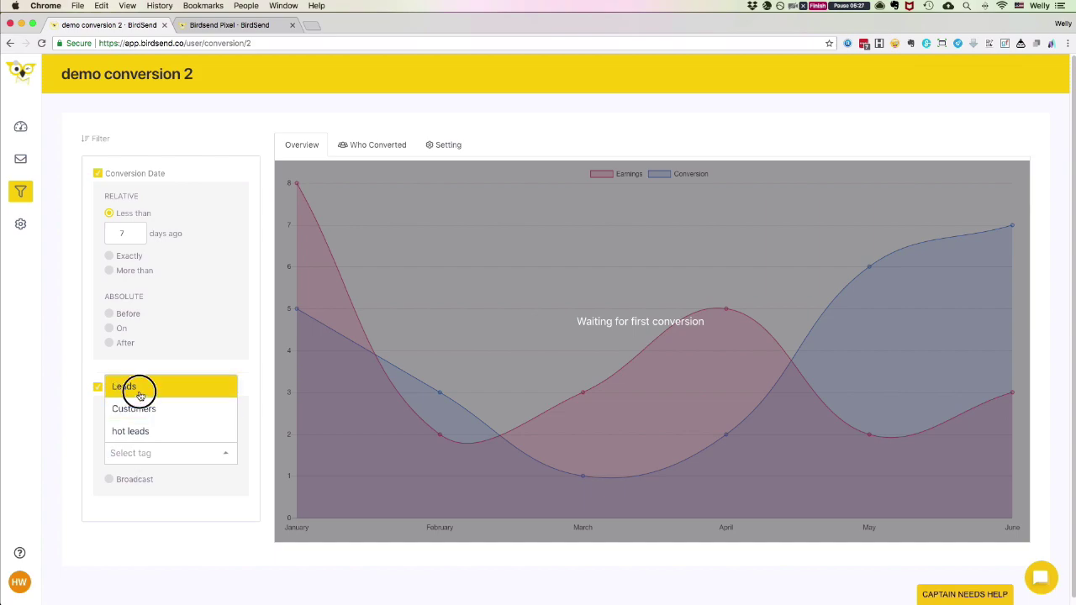